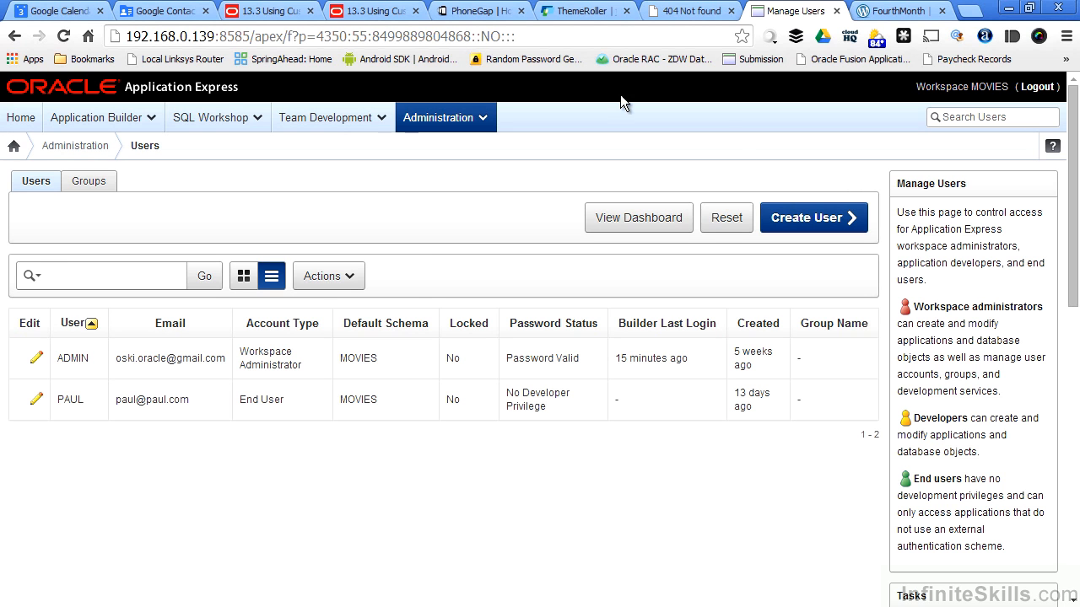
- Create a new user group named POWERUSERS
{"action": "left_click", "coordinate": [91, 184]}
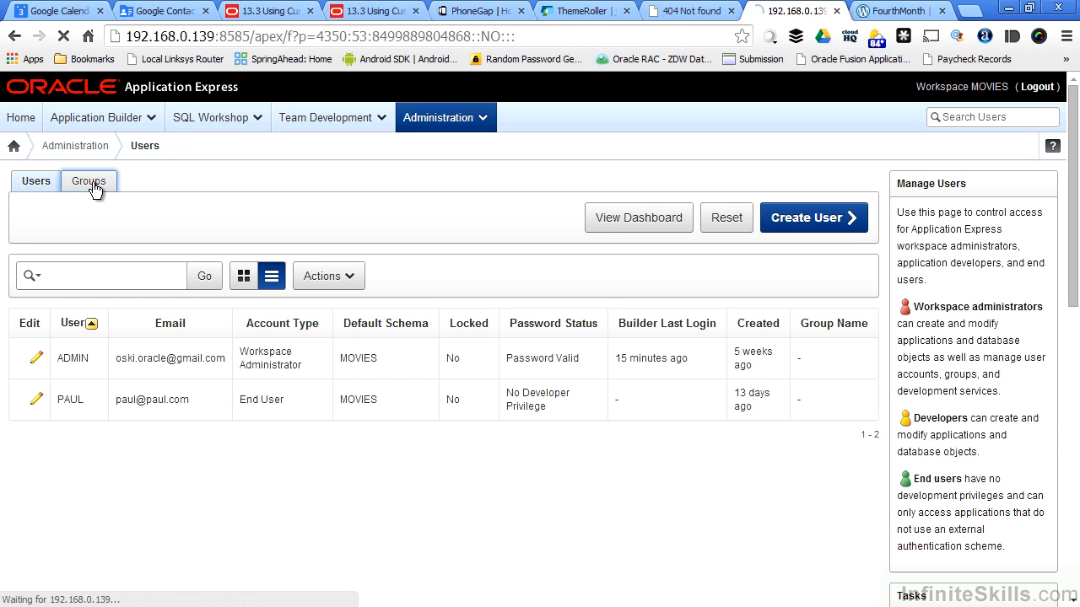
{"action": "left_click", "coordinate": [730, 220]}
{"action": "type", "text": "POWERUSERS"}
{"action": "left_click", "coordinate": [838, 188]}
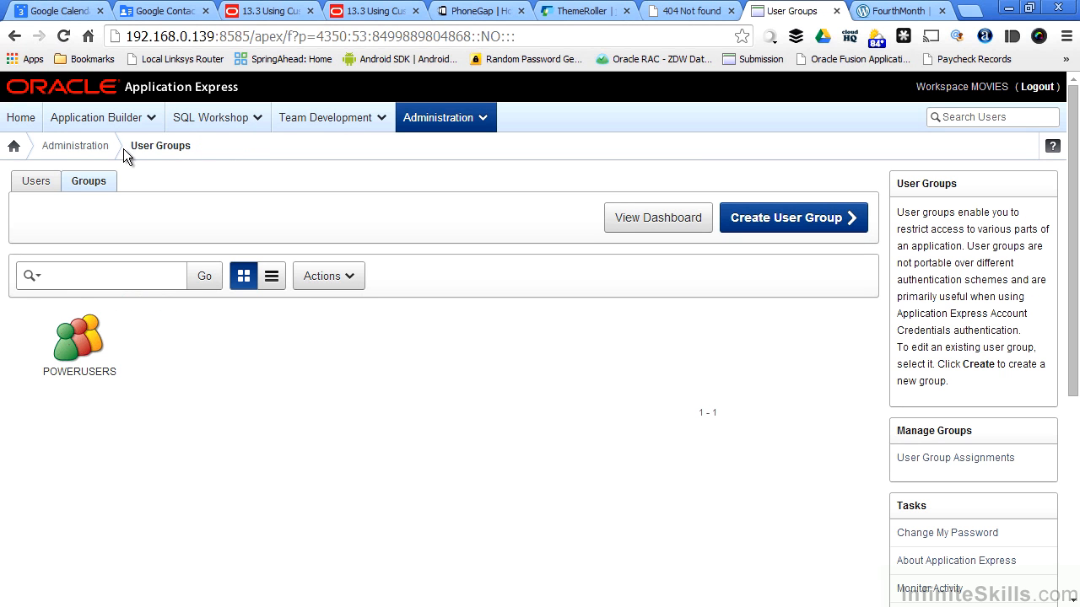
- Add the ADMIN user to the POWERUSERS group and apply the changes
{"action": "left_click", "coordinate": [34, 184]}
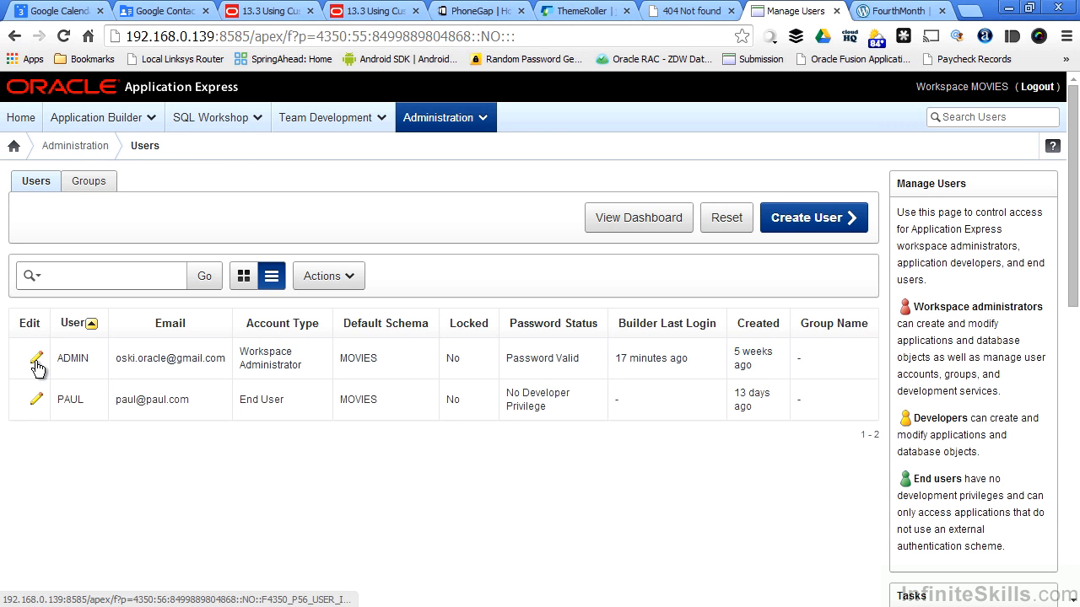
{"action": "left_click", "coordinate": [37, 361]}
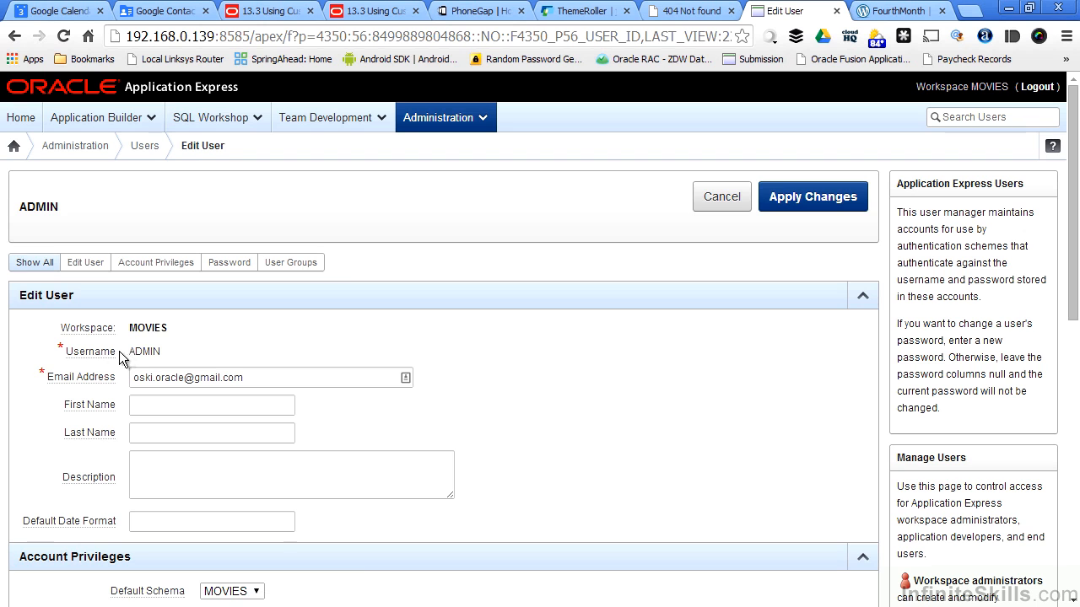
{"action": "scroll", "coordinate": [558, 363], "scroll_direction": "down", "scroll_amount": 5}
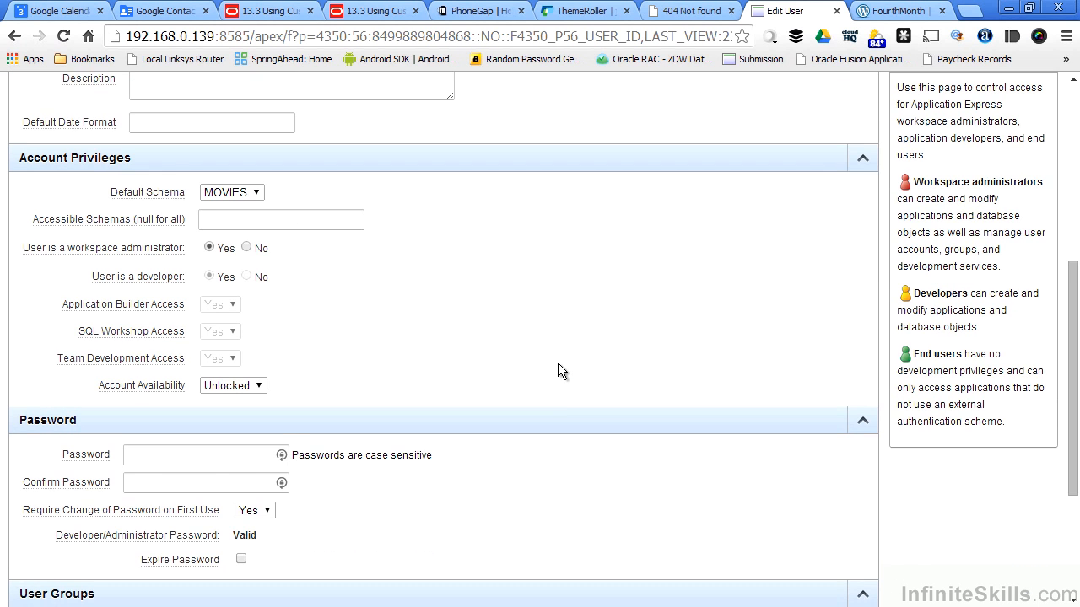
{"action": "scroll", "coordinate": [558, 363], "scroll_direction": "down", "scroll_amount": 3}
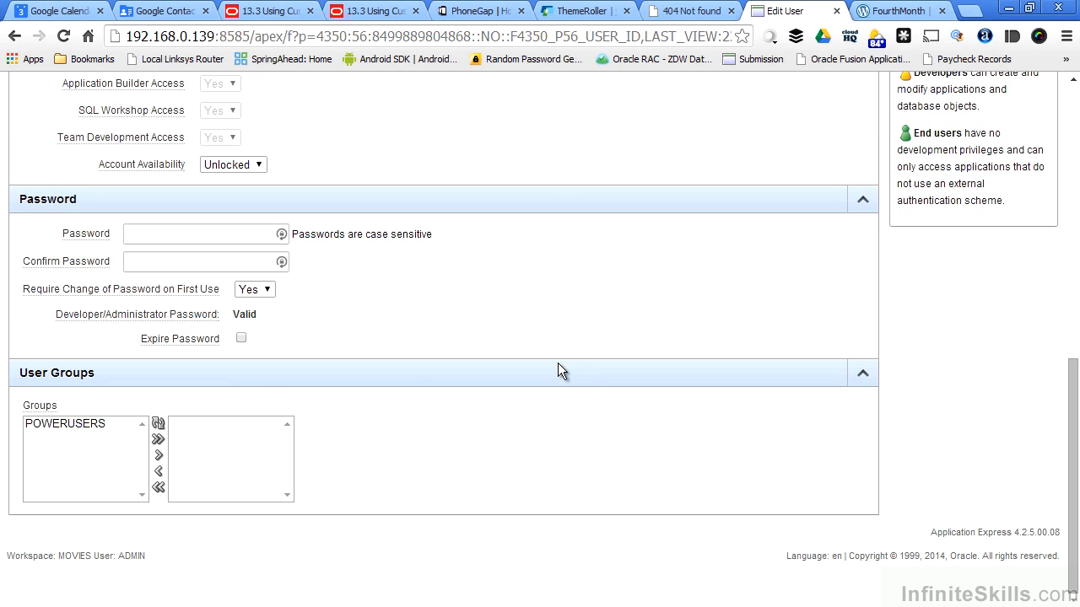
{"action": "left_click", "coordinate": [88, 427]}
{"action": "left_click", "coordinate": [155, 456]}
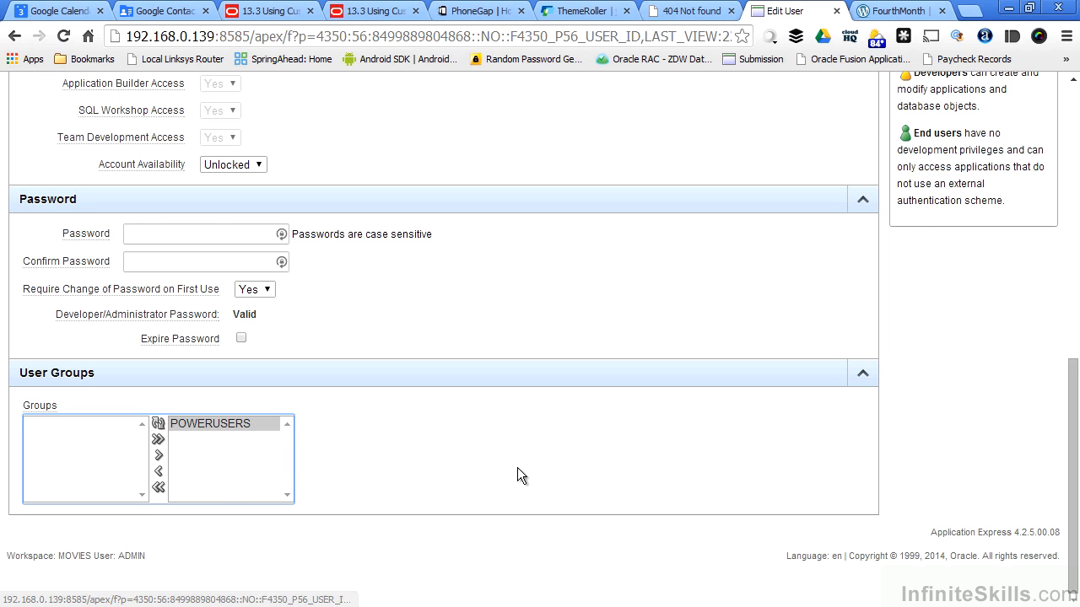
{"action": "scroll", "coordinate": [517, 465], "scroll_direction": "up", "scroll_amount": 8}
{"action": "left_click", "coordinate": [769, 197]}
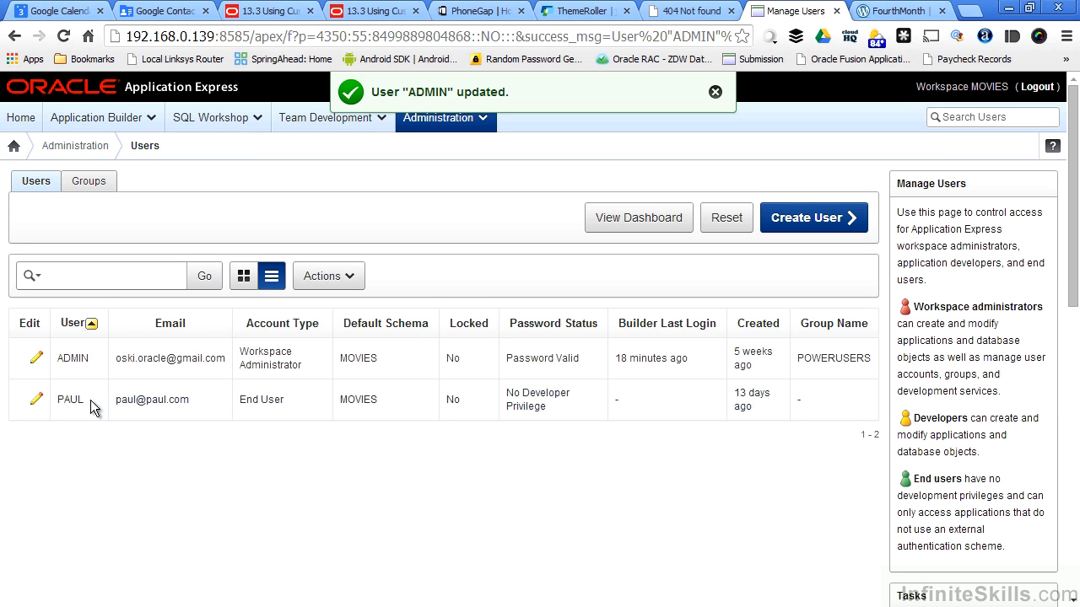
{"action": "left_click", "coordinate": [91, 123]}
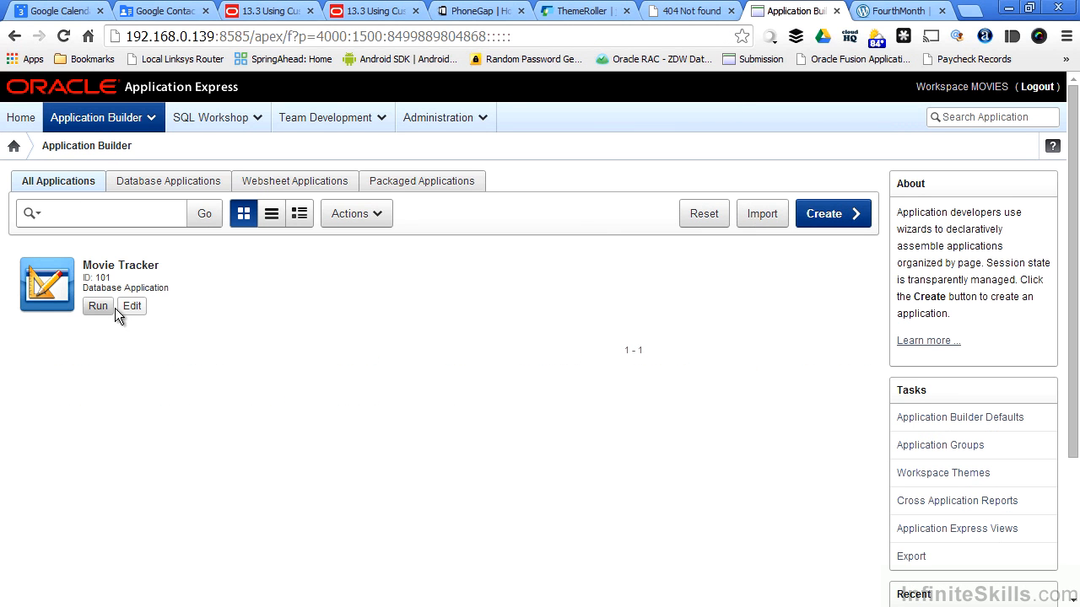
- Open Movie Tracker's page 4 Movie Entry, collapse its tree branches, and run it
{"action": "left_click", "coordinate": [132, 307]}
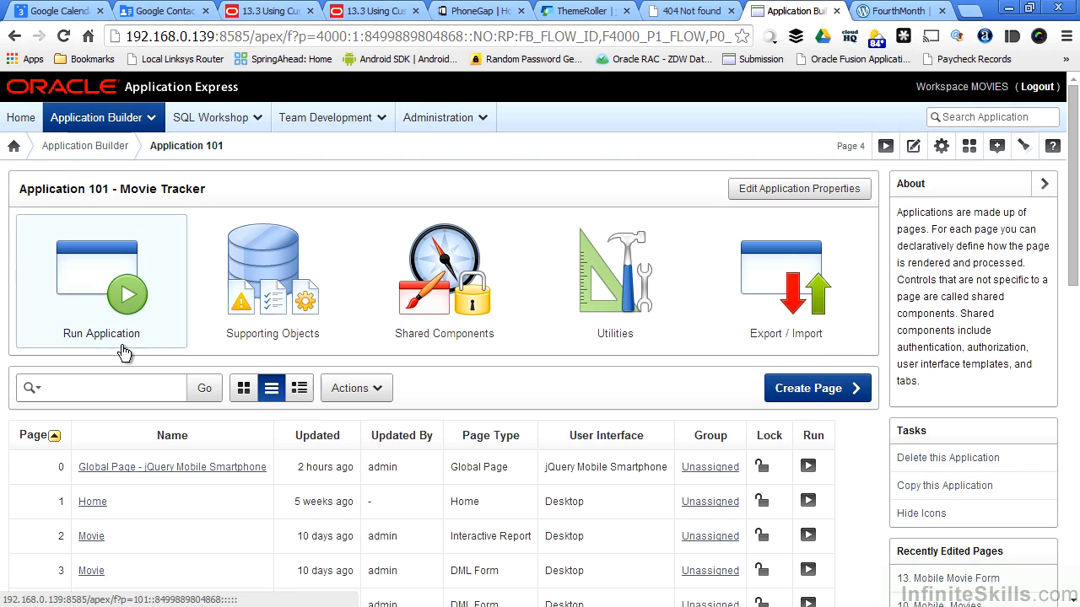
{"action": "scroll", "coordinate": [122, 352], "scroll_direction": "down", "scroll_amount": 2}
{"action": "scroll", "coordinate": [125, 352], "scroll_direction": "down", "scroll_amount": 2}
{"action": "left_click", "coordinate": [125, 388]}
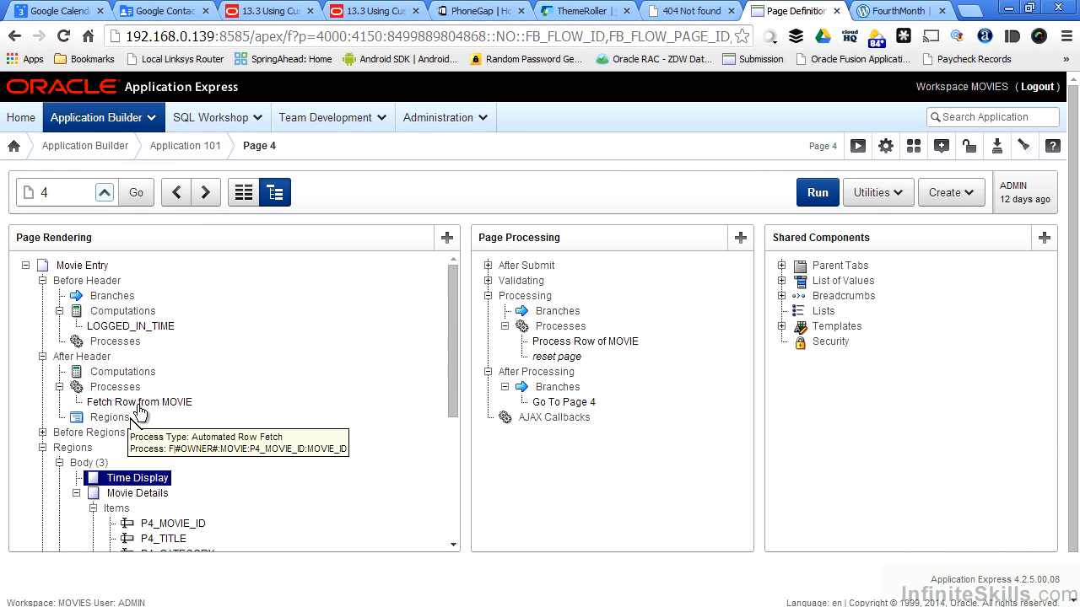
{"action": "left_click", "coordinate": [76, 493]}
{"action": "left_click", "coordinate": [42, 356]}
{"action": "left_click", "coordinate": [43, 280]}
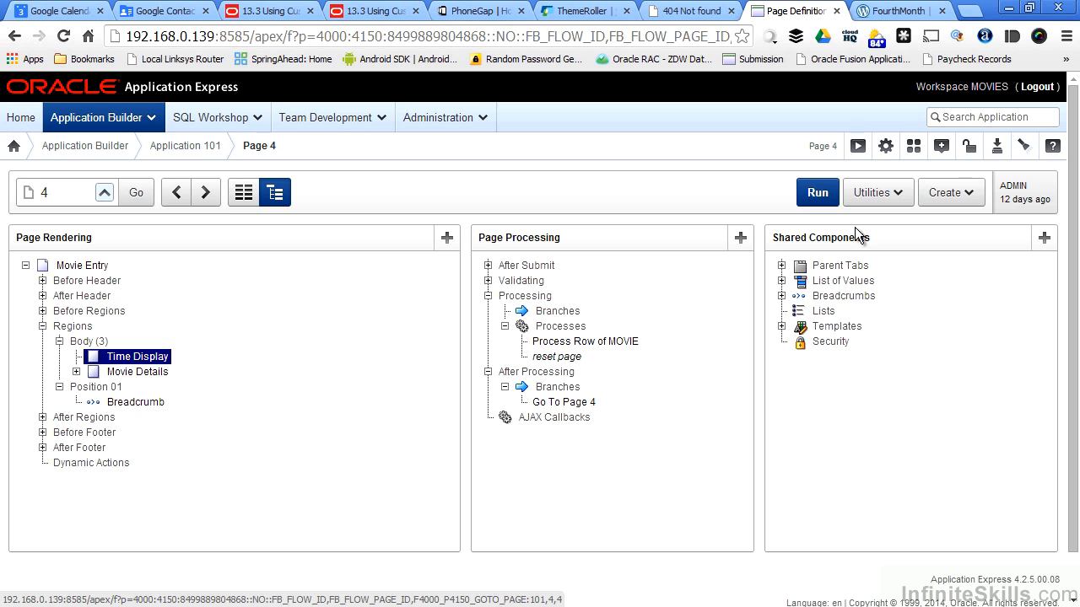
{"action": "left_click", "coordinate": [817, 193]}
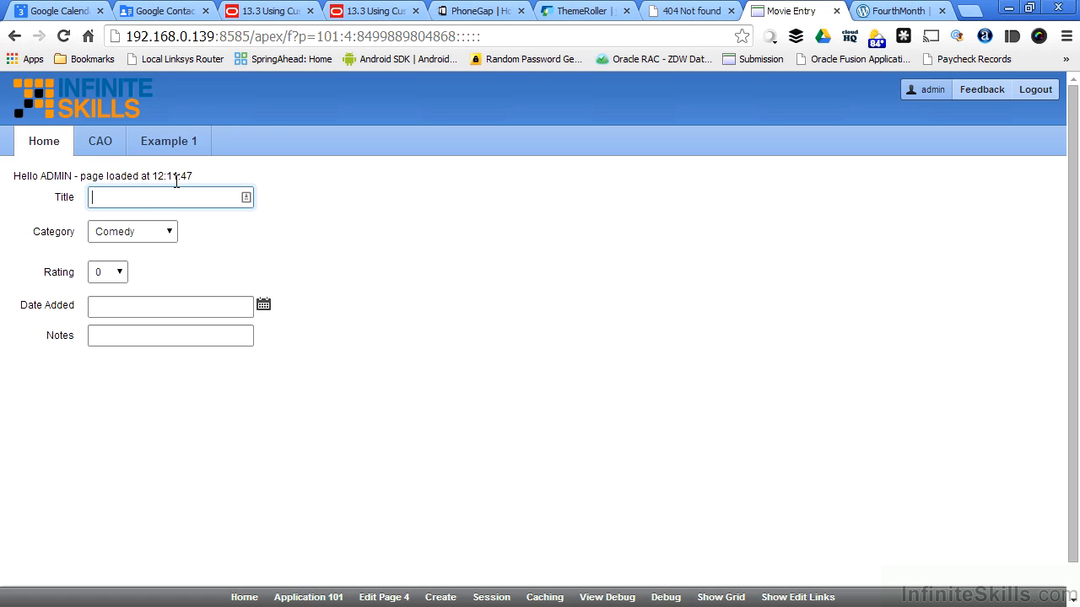
- Reload the running page twice to check the load time, then return to editing page 4
{"action": "left_click", "coordinate": [63, 36]}
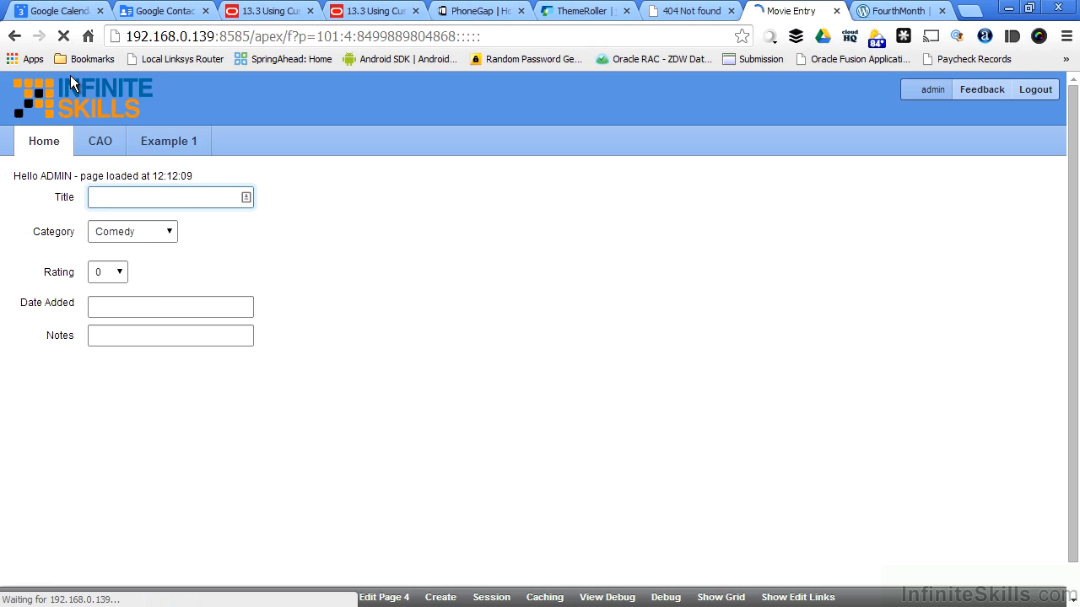
{"action": "left_click", "coordinate": [70, 34]}
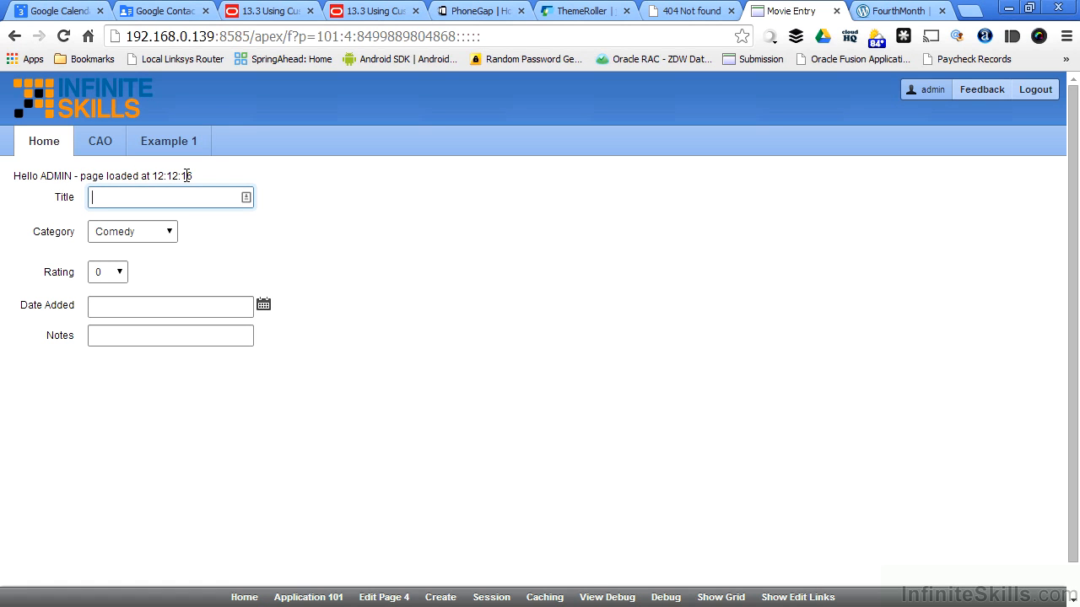
{"action": "left_click", "coordinate": [385, 598]}
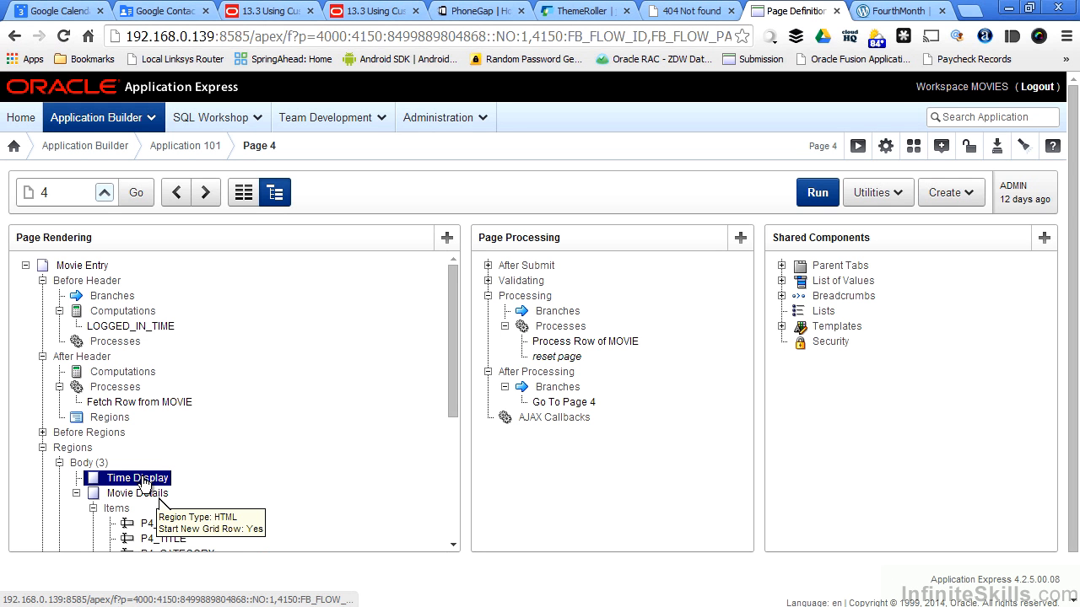
- Set the Time Display region's condition type to PL/SQL Function Body Returning a Boolean
{"action": "right_click", "coordinate": [145, 482]}
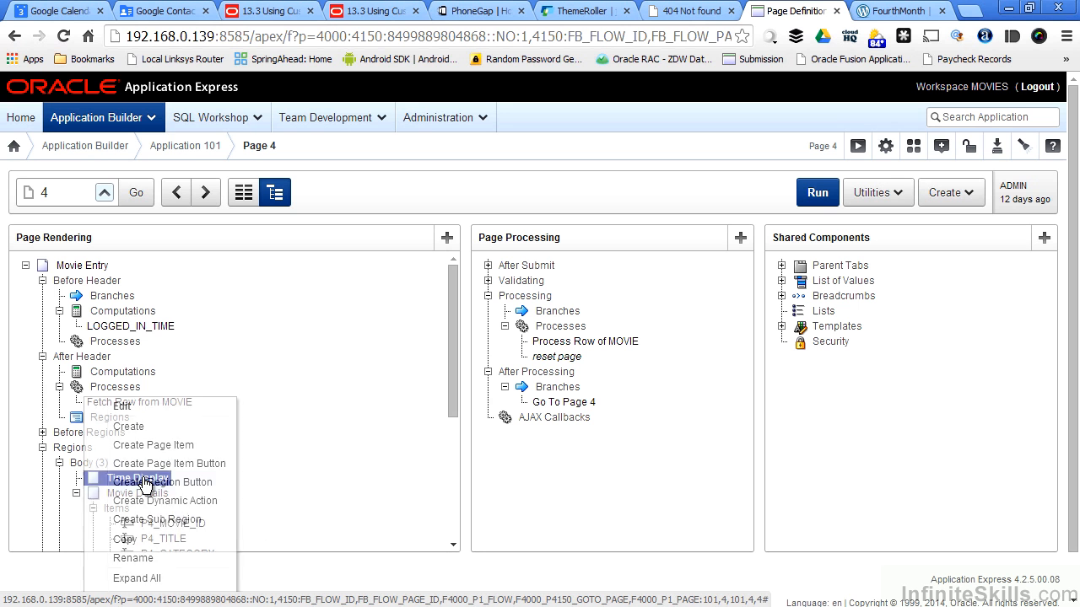
{"action": "left_click", "coordinate": [132, 410]}
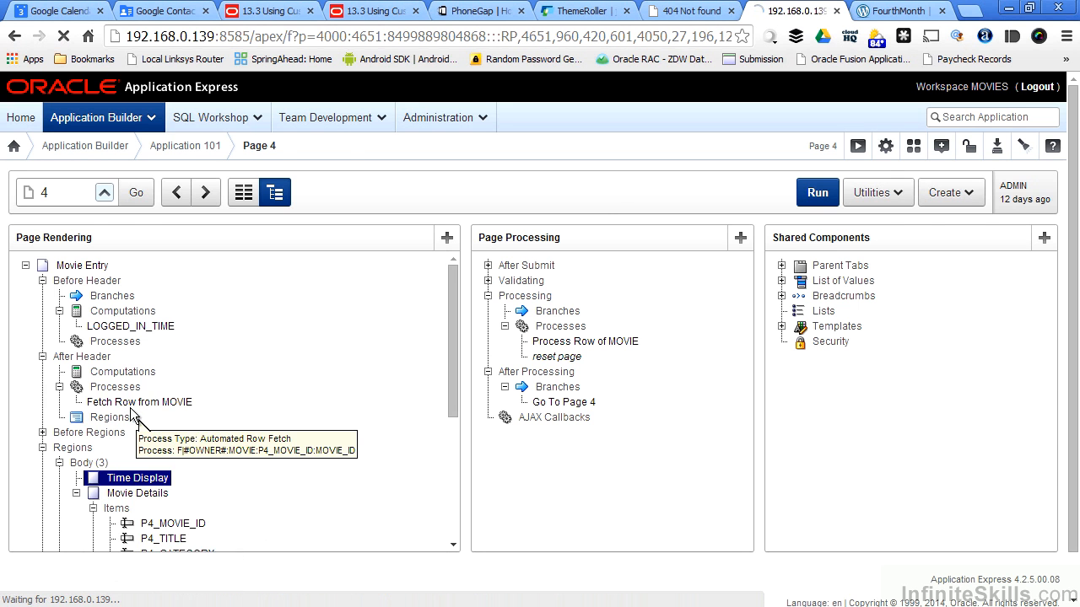
{"action": "scroll", "coordinate": [519, 447], "scroll_direction": "down", "scroll_amount": 3}
{"action": "scroll", "coordinate": [520, 442], "scroll_direction": "down", "scroll_amount": 14}
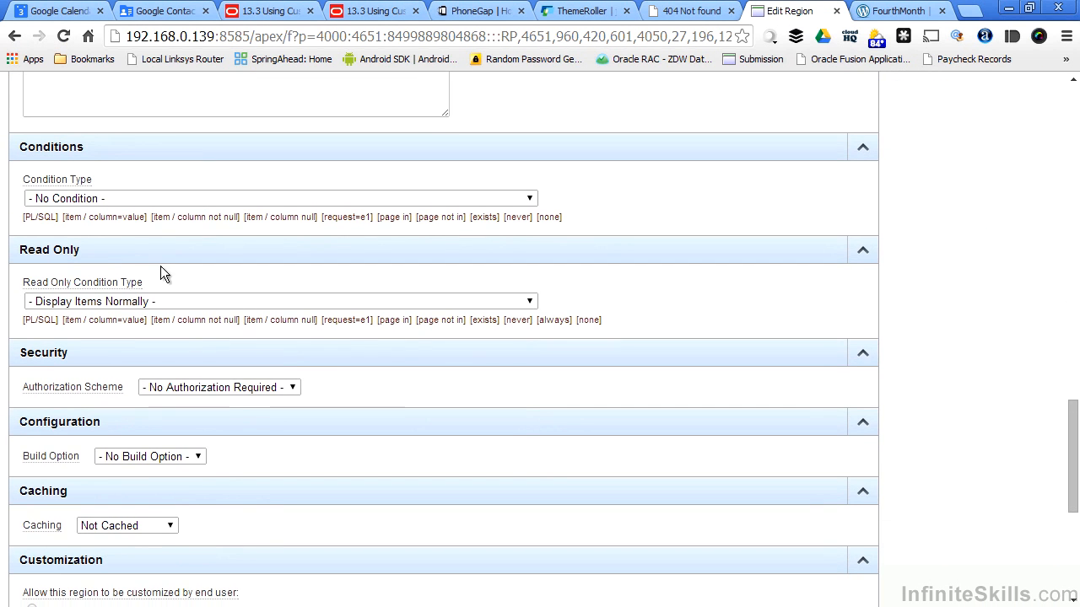
{"action": "left_click", "coordinate": [133, 199]}
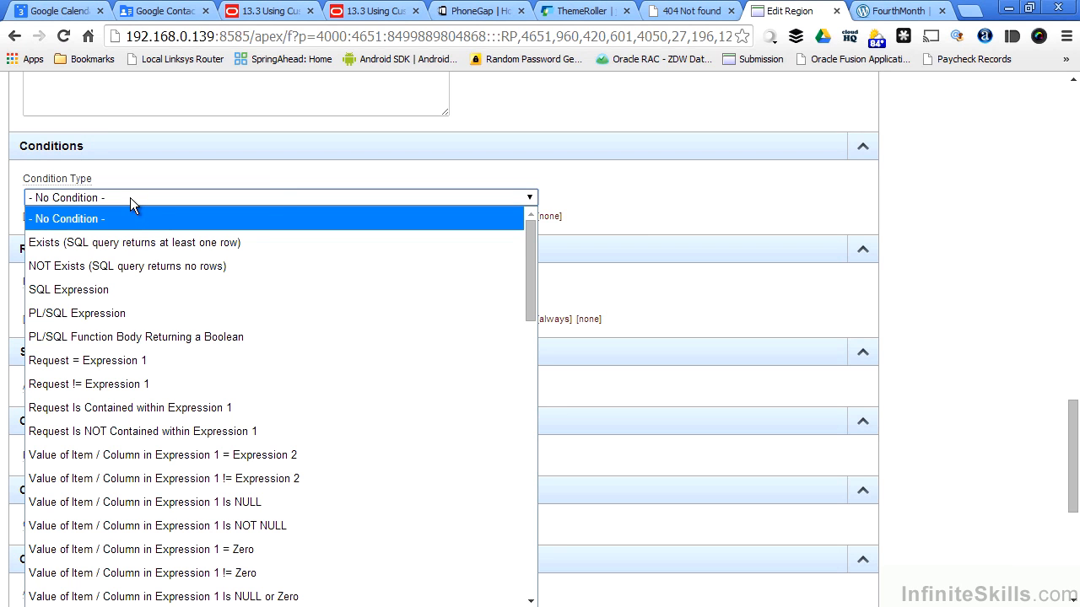
{"action": "left_click", "coordinate": [118, 337]}
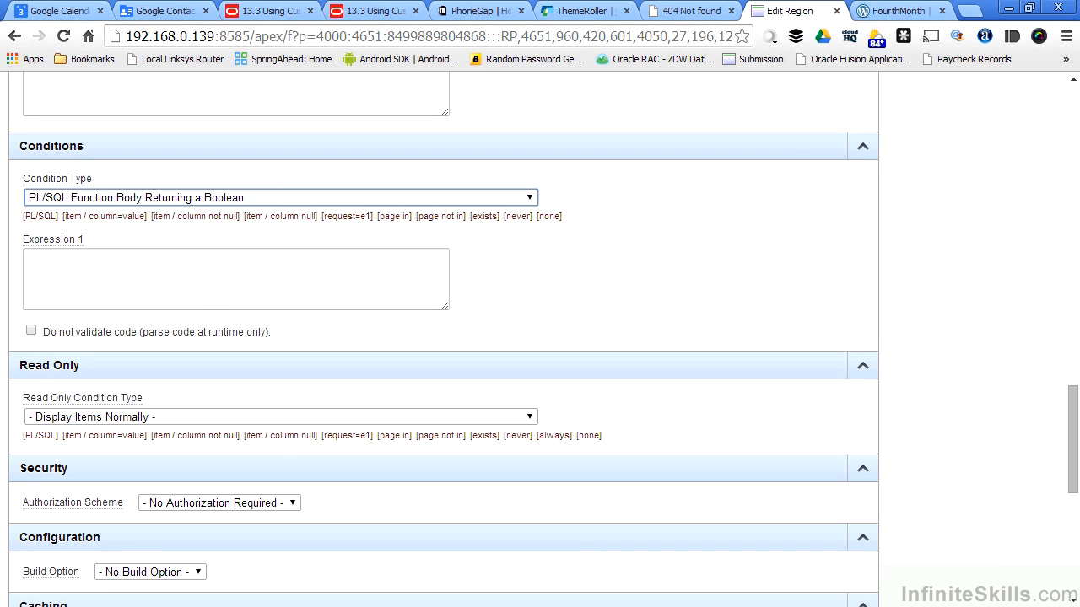
- Paste the apex_util.current_user_in_group('POWERUSERS') check into Expression 1 and apply changes
{"action": "type", "text": "declare val boolean;  begin val := apex_util.current_user_in_group(p_group_name=>’POWERUSERS’); return val; end;"}
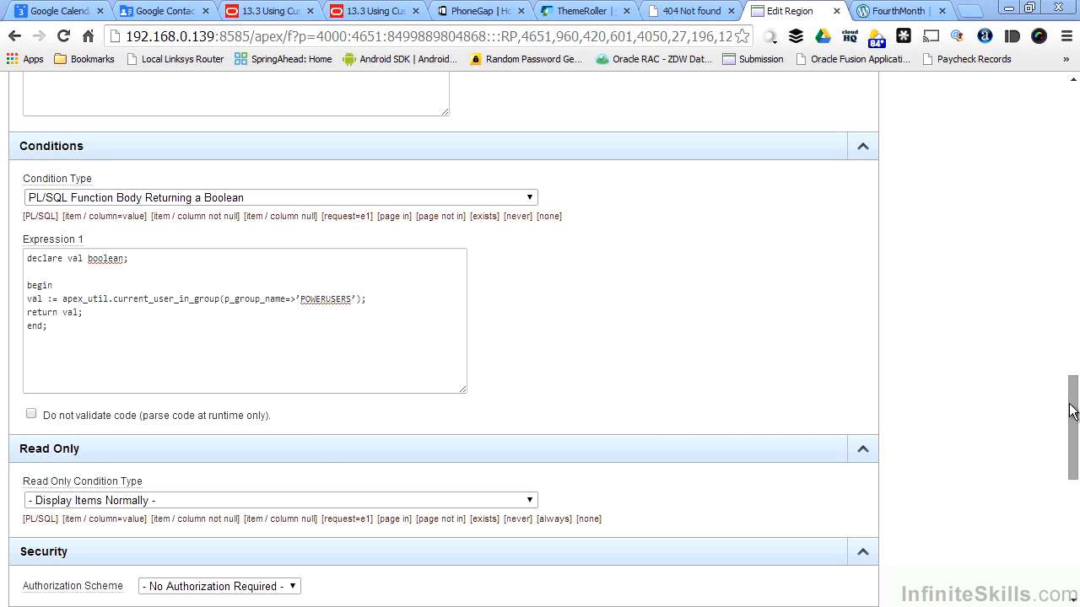
{"action": "left_click_drag", "start_coordinate": [1068, 405], "coordinate": [1071, 101]}
{"action": "left_click", "coordinate": [717, 201]}
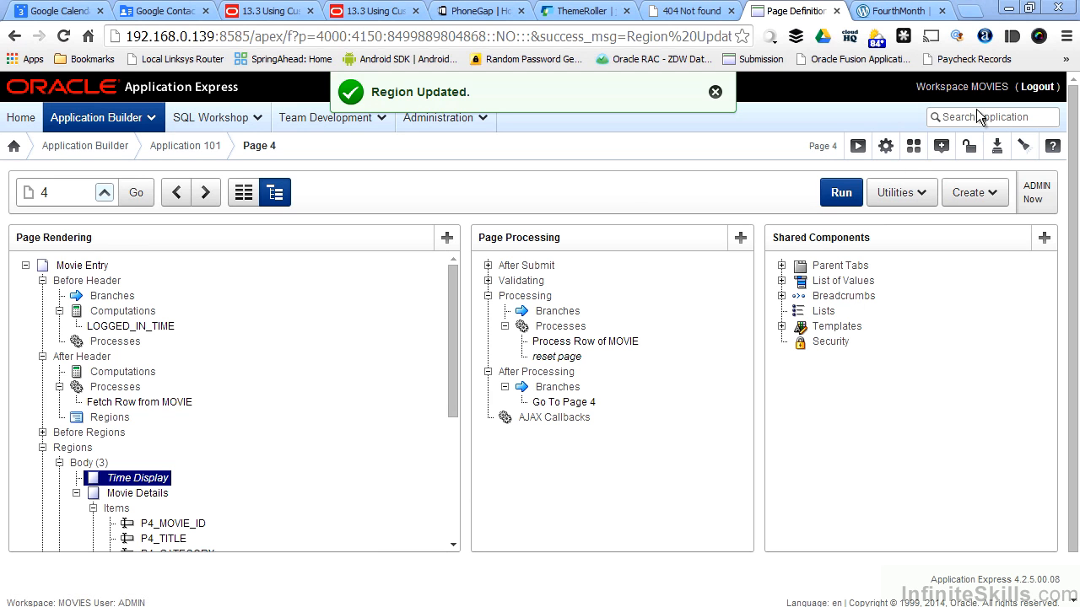
- Run the page, log out, and sign in as the user without a group
{"action": "left_click", "coordinate": [833, 193]}
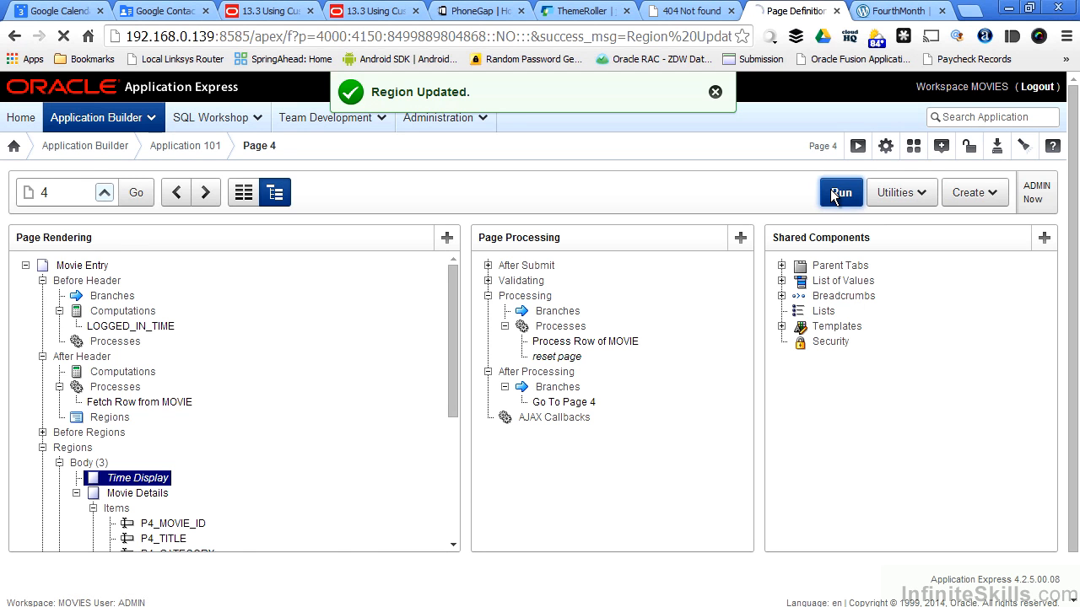
{"action": "left_click", "coordinate": [1035, 89]}
{"action": "left_click_drag", "start_coordinate": [436, 178], "coordinate": [389, 182]}
{"action": "type", "text": "paul"}
{"action": "key", "text": "Tab"}
{"action": "type", "text": "•••••••••"}
{"action": "key", "text": "Return"}
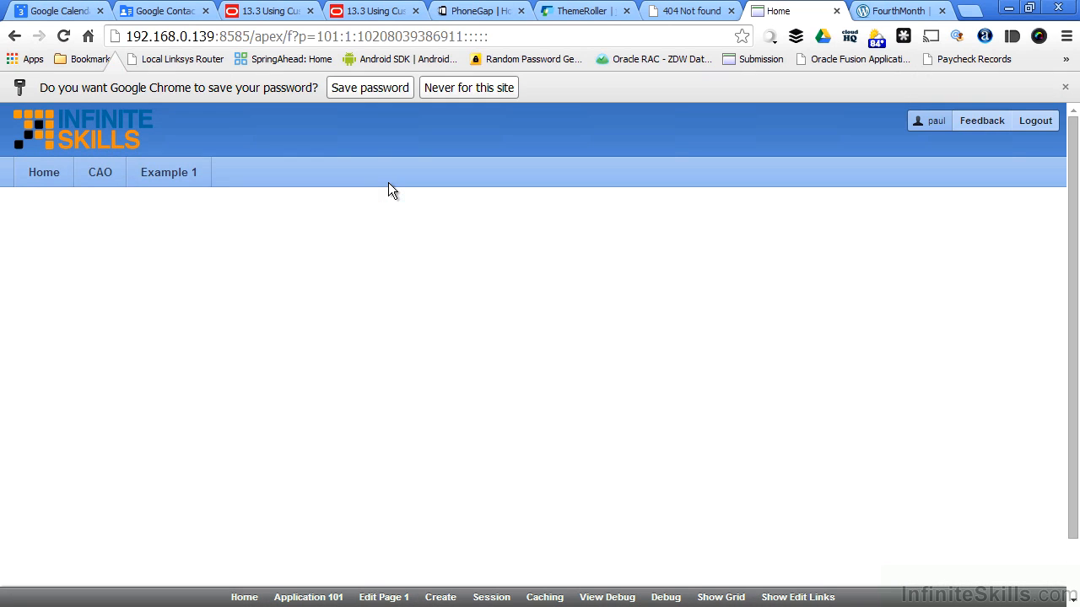
- Change the URL page number from 1 to 4 to load Movie Entry without the greeting
{"action": "left_click", "coordinate": [354, 37]}
{"action": "left_click", "coordinate": [410, 74]}
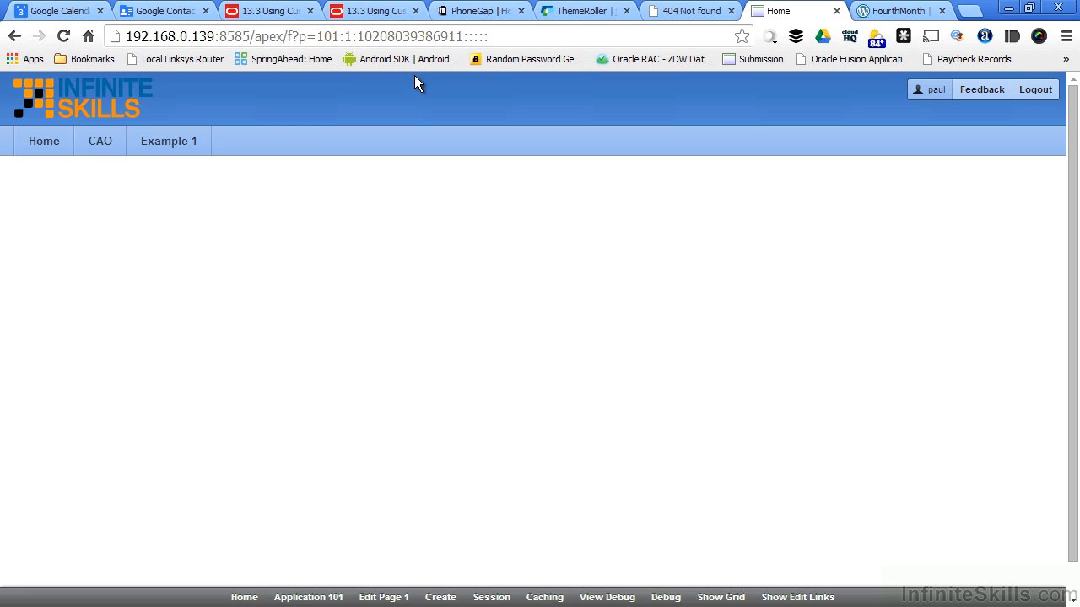
{"action": "key", "text": "BackSpace"}
{"action": "type", "text": "4"}
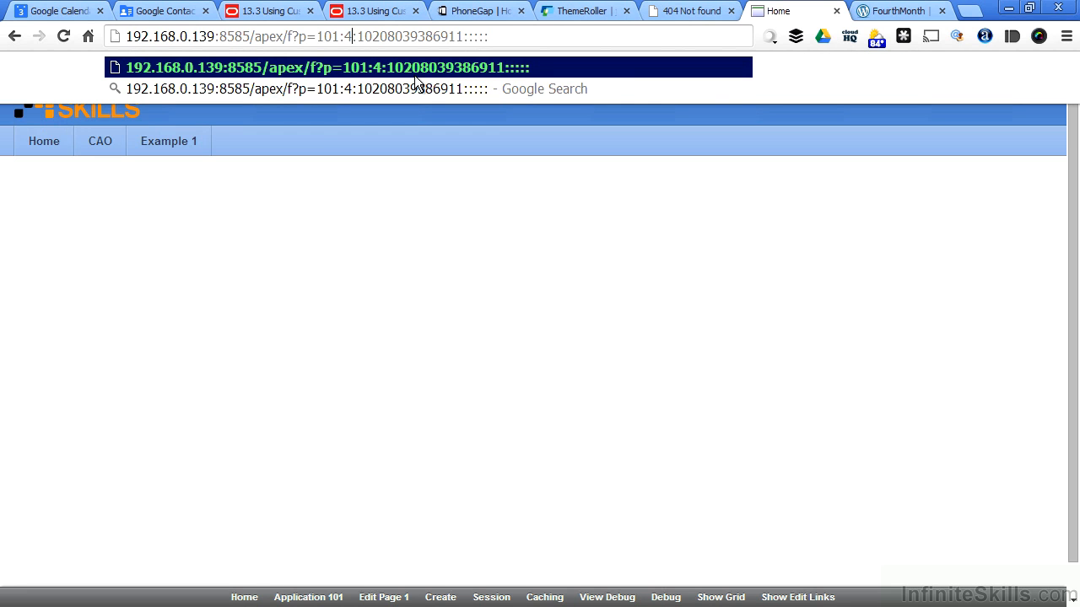
{"action": "key", "text": "Return"}
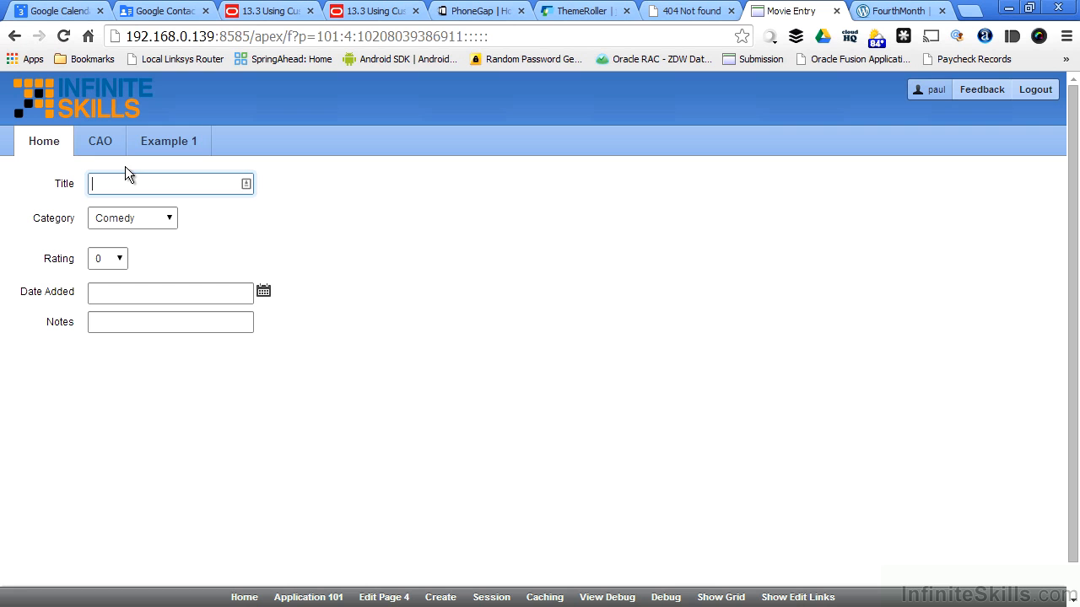
- Log out and sign back in as the admin user
{"action": "left_click", "coordinate": [1035, 89]}
{"action": "double_click", "coordinate": [431, 172]}
{"action": "type", "text": "a"}
{"action": "key", "text": "Tab"}
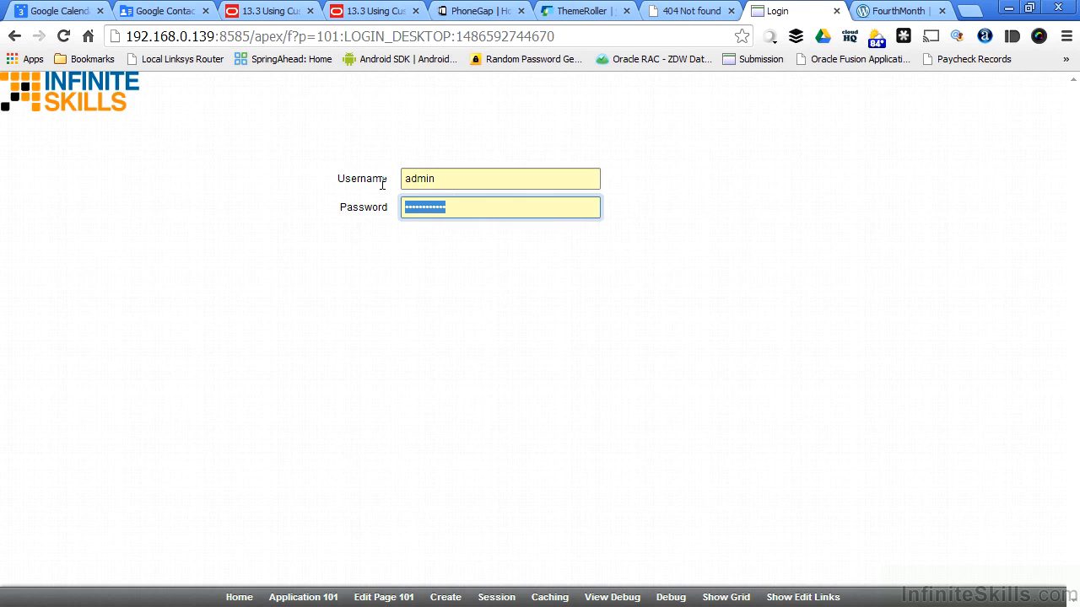
{"action": "key", "text": "Return"}
- Switch the URL to page 4 and confirm the Hello ADMIN greeting with load time 12:16:25
{"action": "left_click", "coordinate": [351, 32]}
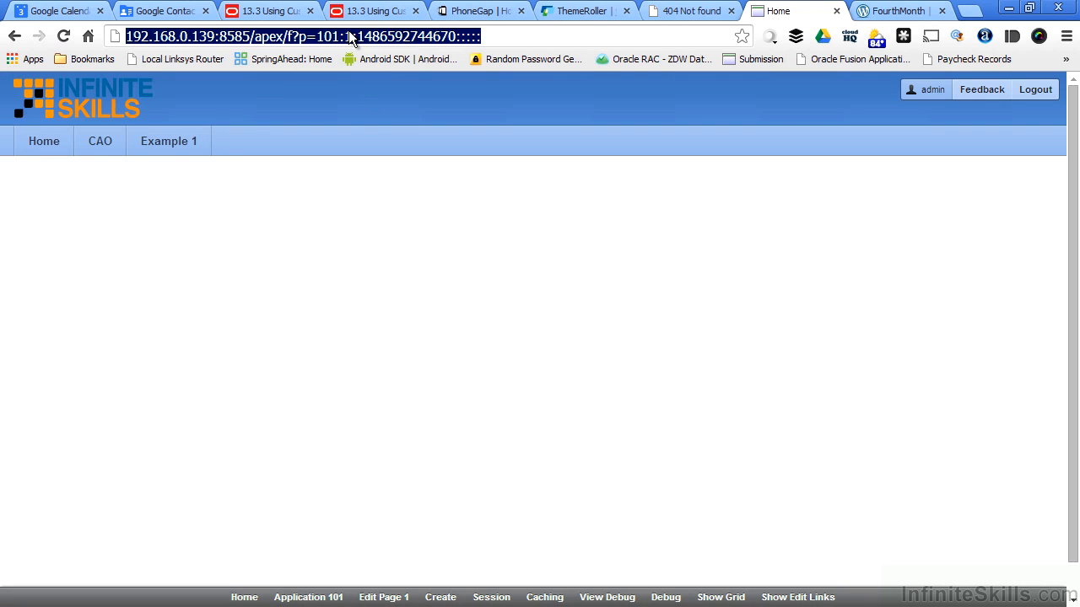
{"action": "left_click", "coordinate": [371, 34]}
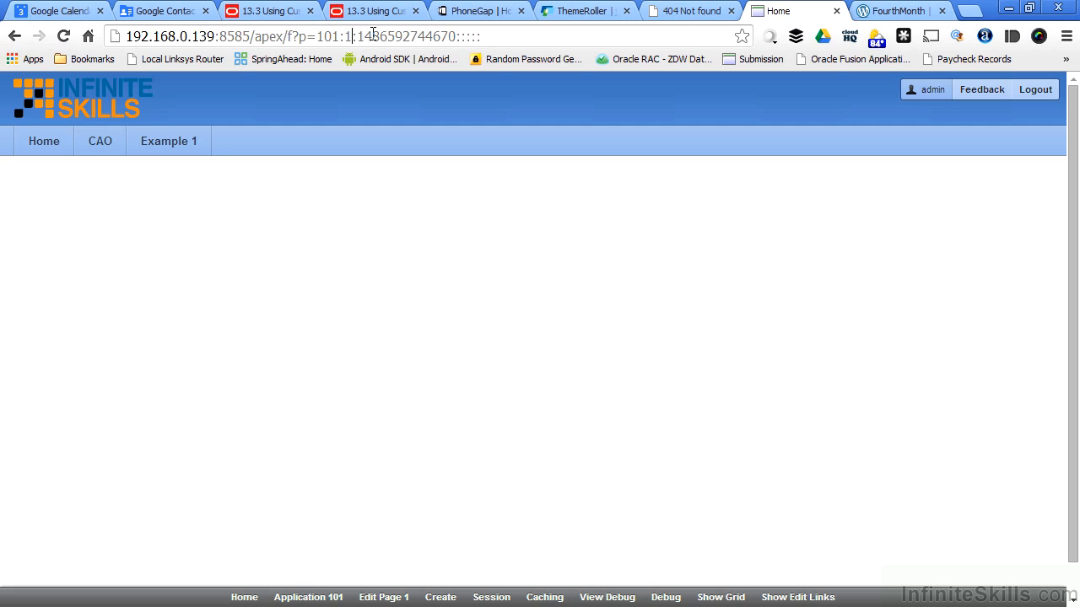
{"action": "key", "text": "BackSpace"}
{"action": "type", "text": "4"}
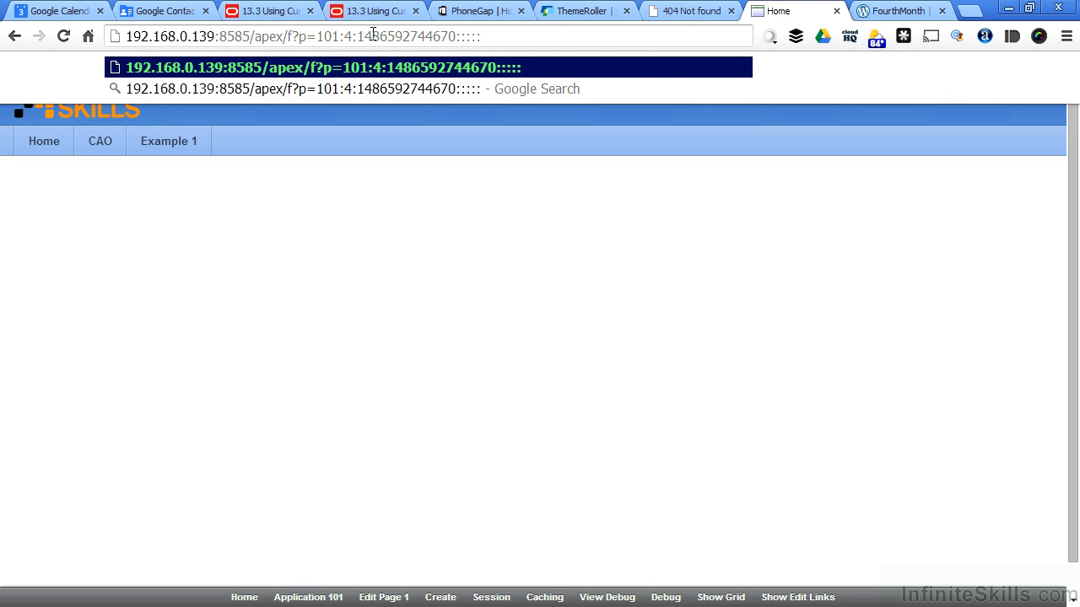
{"action": "key", "text": "Return"}
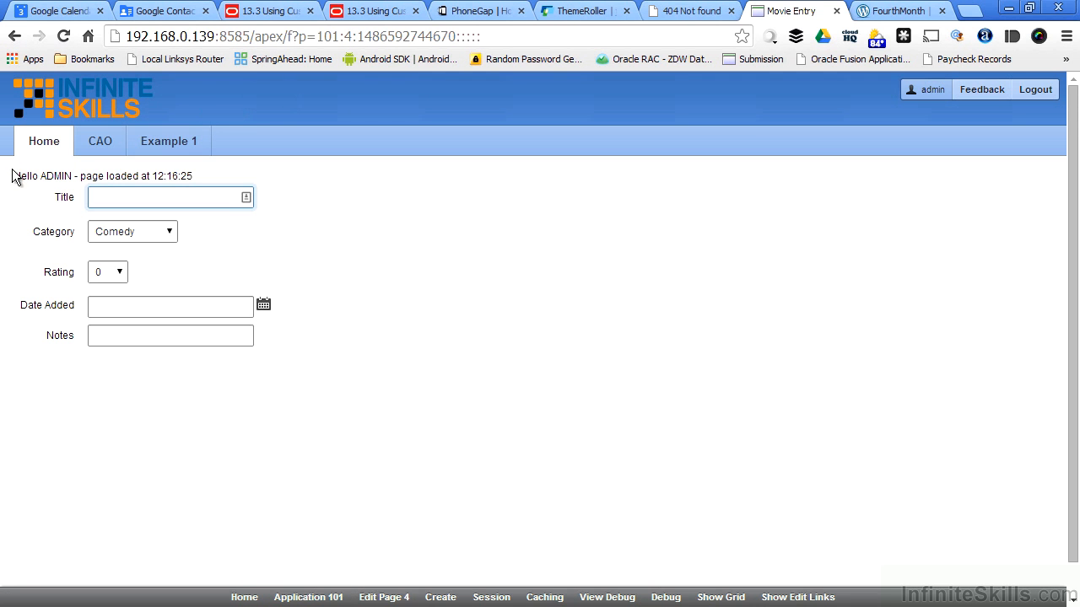
{"action": "left_click_drag", "start_coordinate": [14, 175], "coordinate": [195, 172]}
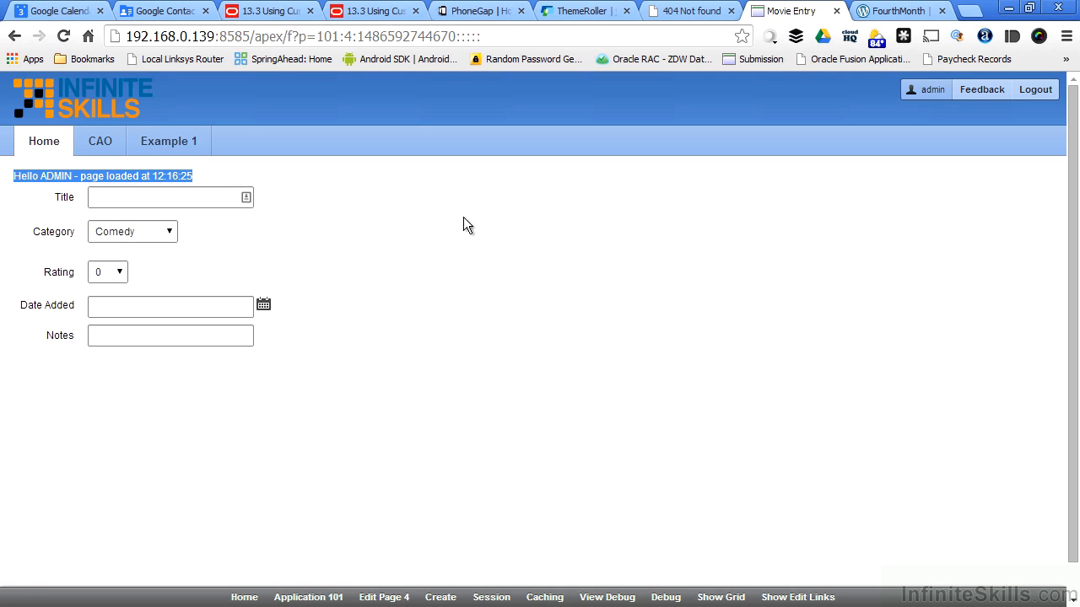